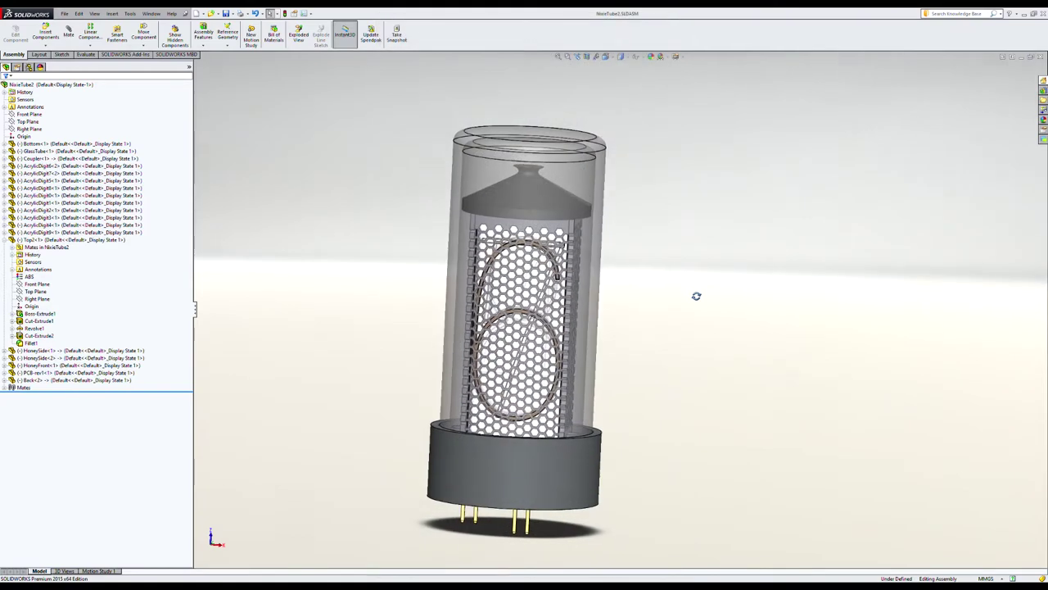
Examine the Nixie tube assembly from several angles, including its base, stacked digit plates and top cap
{"action": "middle_click_drag", "start_coordinate": [696, 296], "coordinate": [643, 328]}
{"action": "scroll", "coordinate": [639, 353], "scroll_direction": "down", "scroll_amount": 3}
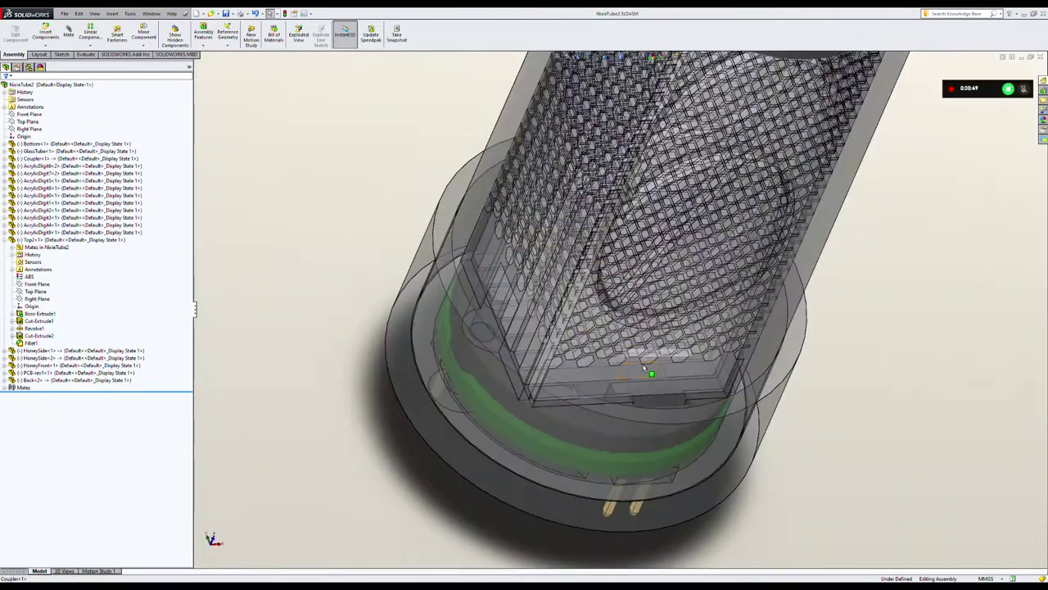
{"action": "middle_click_drag", "start_coordinate": [645, 368], "coordinate": [613, 387]}
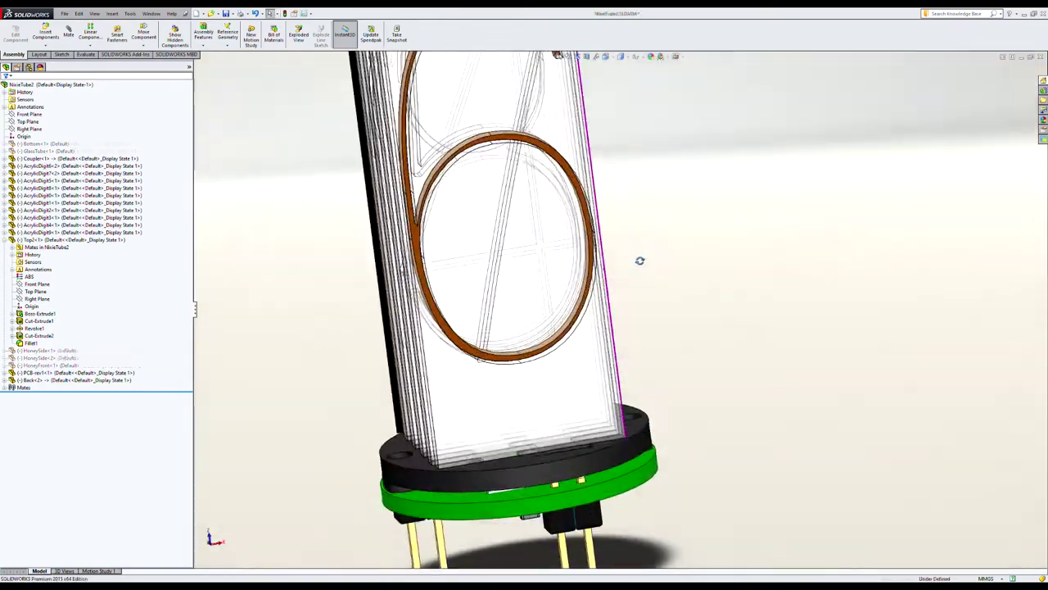
{"action": "middle_click_drag", "start_coordinate": [639, 260], "coordinate": [696, 300]}
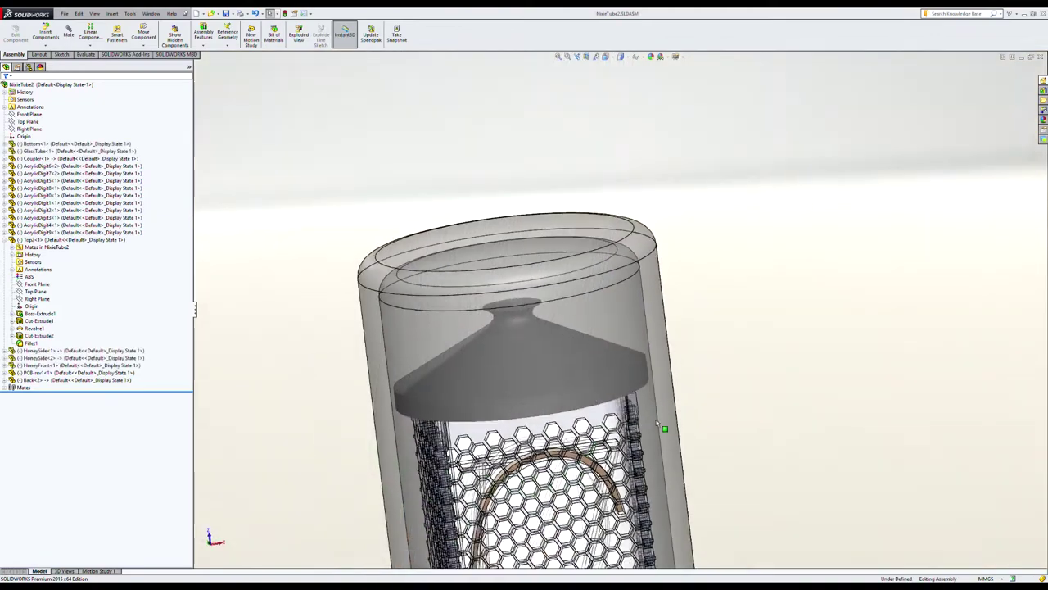
{"action": "middle_click_drag", "start_coordinate": [658, 424], "coordinate": [723, 344]}
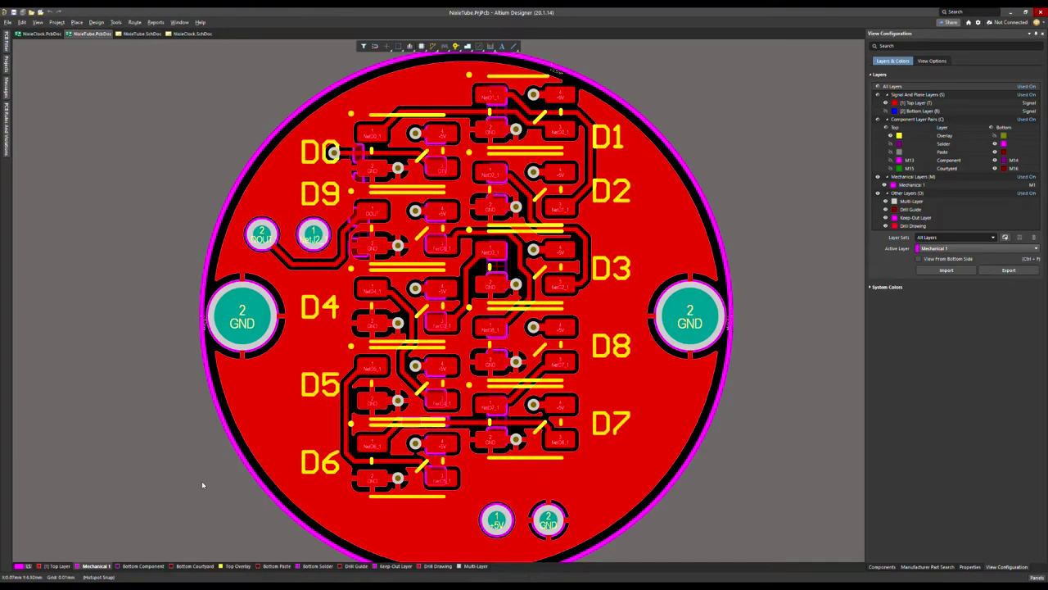
In Altium Designer, show the NixieTube board in 3D and flip it to the opposite side
{"action": "key", "text": "3"}
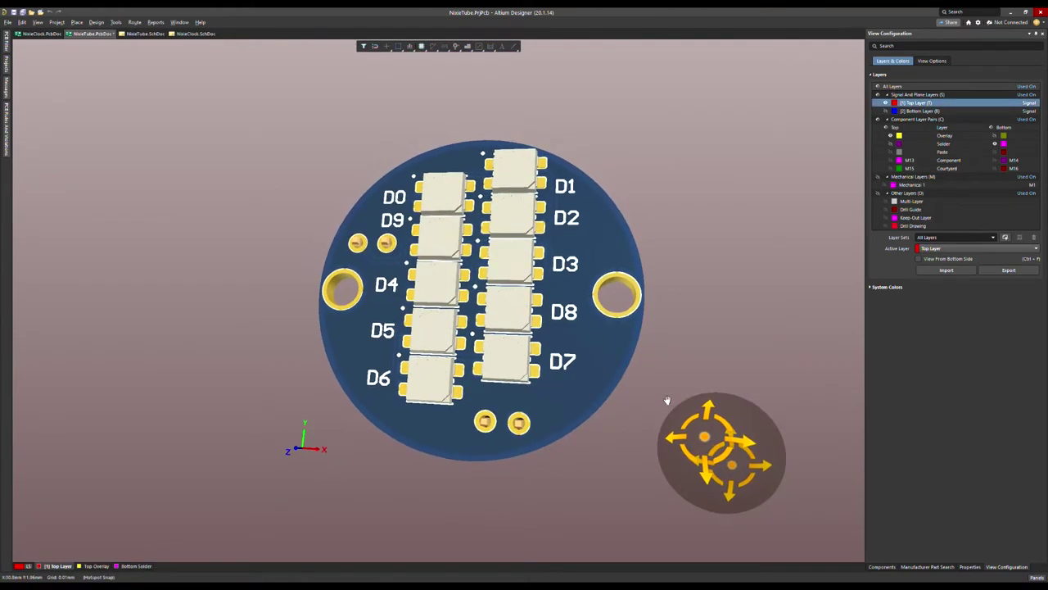
{"action": "key", "text": "v"}
{"action": "key", "text": "b"}
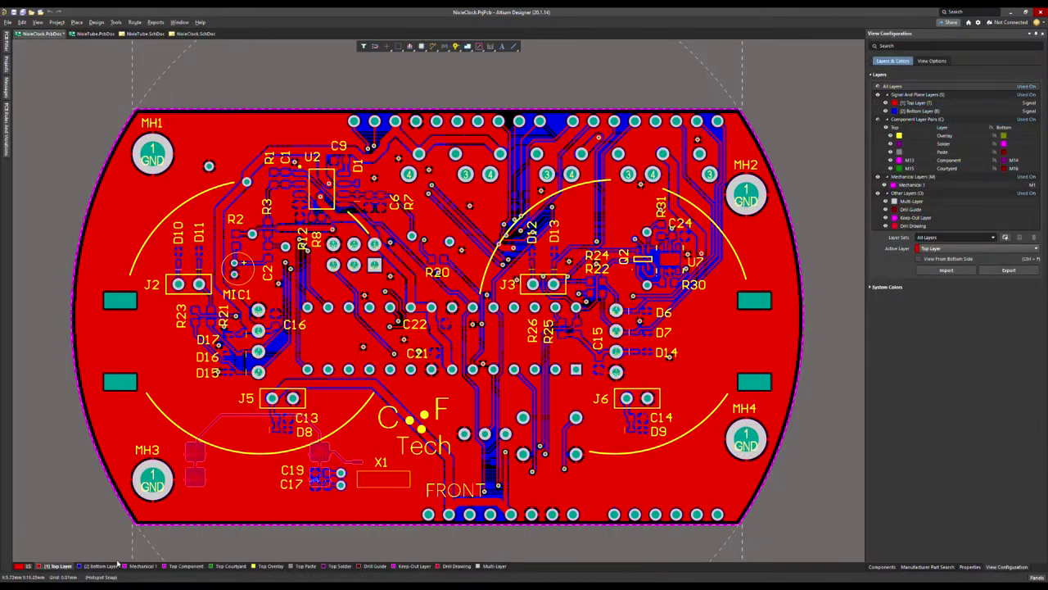
Show the NixieClock board in 3D and examine the component layout on its front side
{"action": "left_click", "coordinate": [113, 565]}
{"action": "key", "text": "3"}
{"action": "scroll", "coordinate": [512, 350], "scroll_direction": "up", "scroll_amount": 4, "text": "ctrl"}
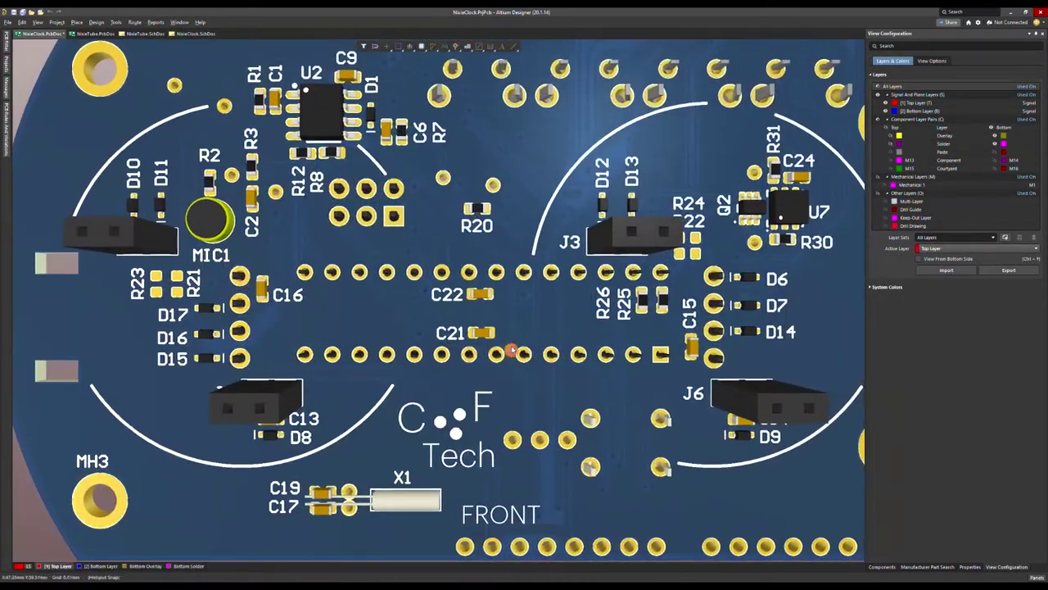
{"action": "scroll", "coordinate": [575, 330], "scroll_direction": "down", "scroll_amount": 3, "text": "ctrl"}
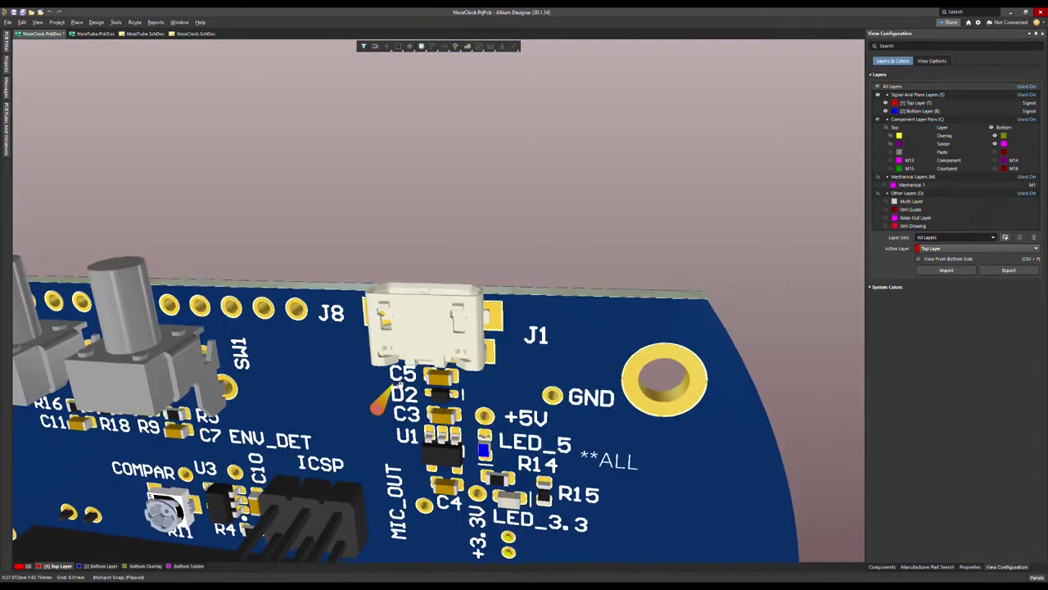
Examine the back of the NixieClock board from connector J1 down to battery holder BAT1, and flip the board over
{"action": "scroll", "coordinate": [406, 395], "scroll_direction": "down", "scroll_amount": 2}
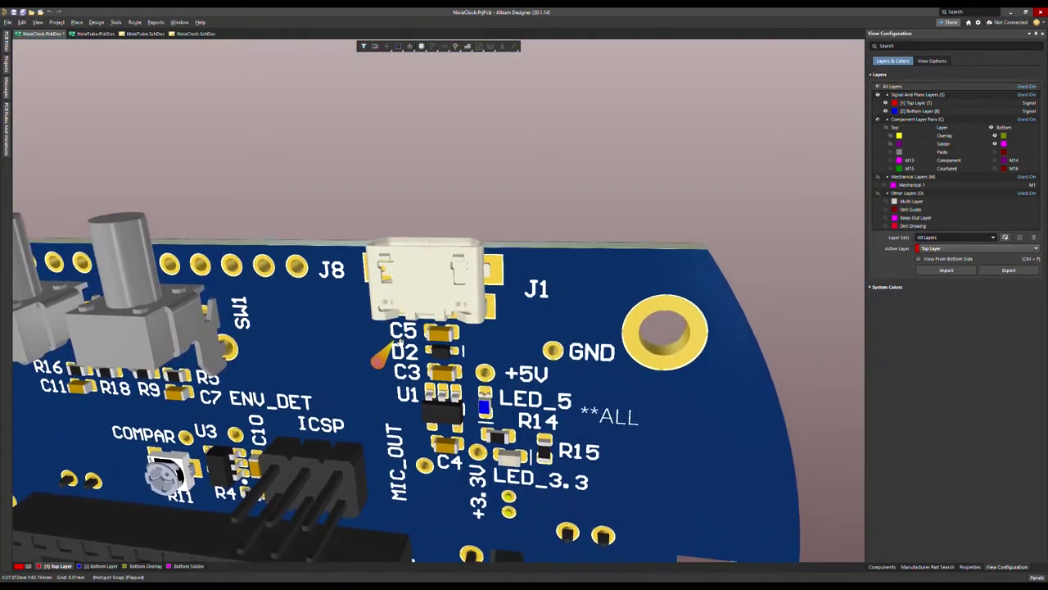
{"action": "scroll", "coordinate": [380, 358], "scroll_direction": "down", "scroll_amount": 5}
{"action": "scroll", "coordinate": [304, 420], "scroll_direction": "up", "scroll_amount": 3, "text": "ctrl"}
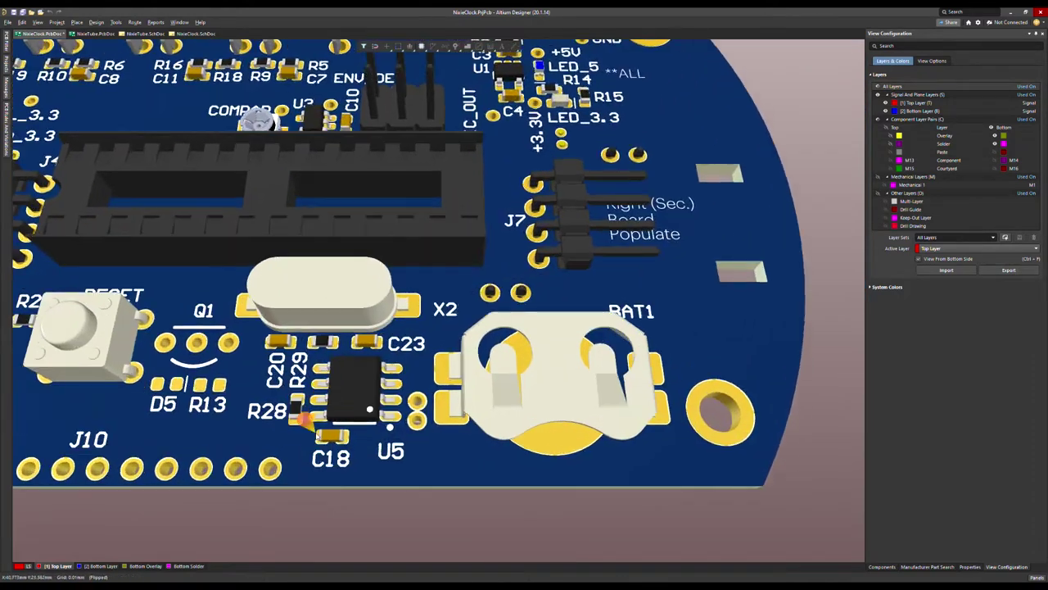
{"action": "scroll", "coordinate": [305, 419], "scroll_direction": "down", "scroll_amount": 2, "text": "ctrl"}
{"action": "key", "text": "ctrl+f"}
{"action": "right_click_drag", "start_coordinate": [479, 262], "coordinate": [563, 183], "text": "shift"}
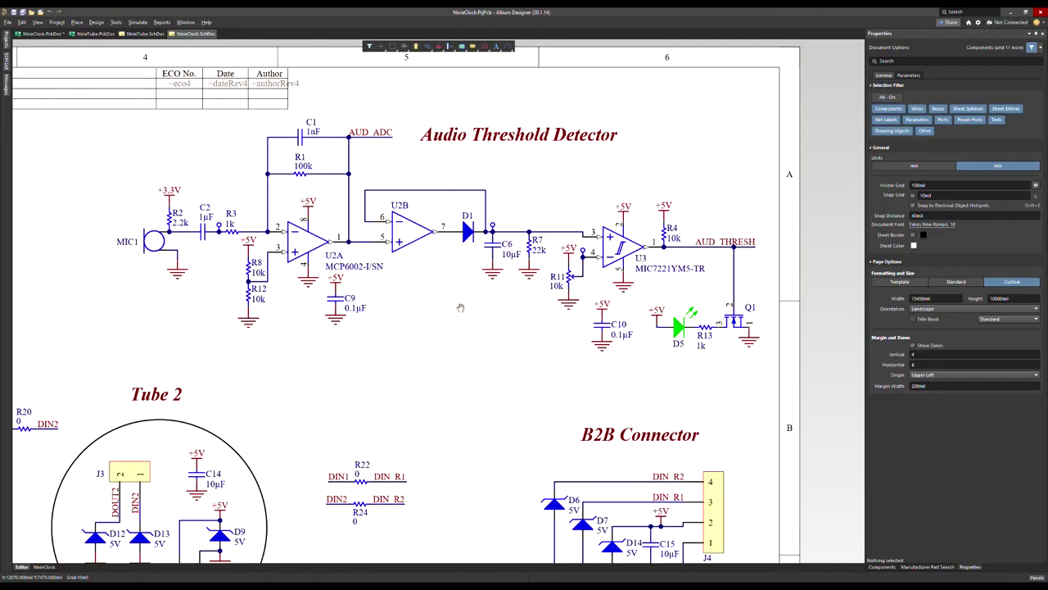
Review the Audio Threshold Detector circuit in the NixieClock schematic and locate its microphone and comparator parts on the 3D board
{"action": "scroll", "coordinate": [448, 309], "scroll_direction": "down", "scroll_amount": 3, "text": "ctrl"}
{"action": "right_click_drag", "start_coordinate": [448, 309], "coordinate": [440, 309]}
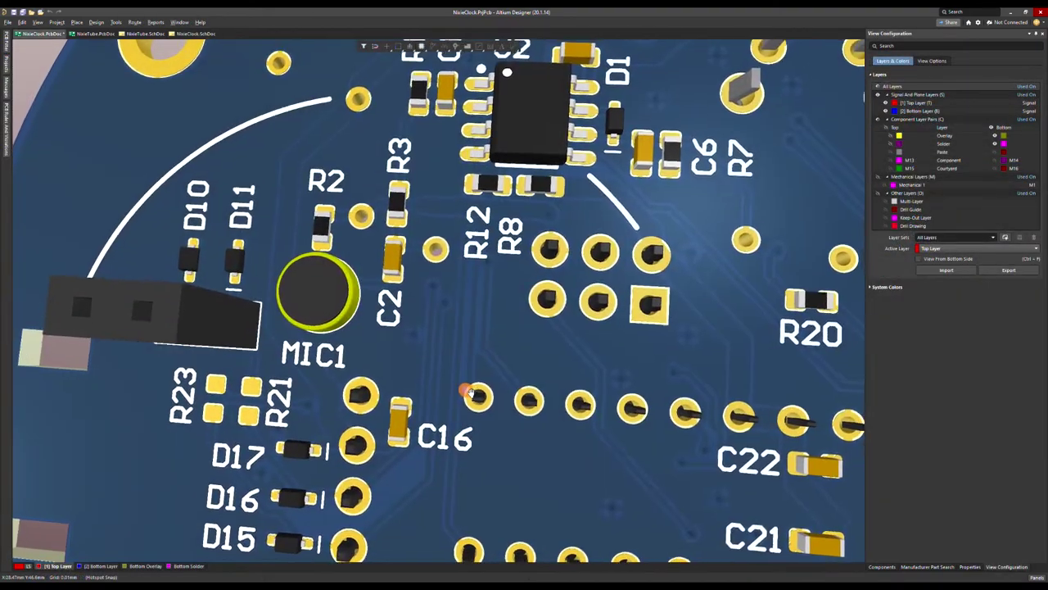
{"action": "right_click_drag", "start_coordinate": [469, 393], "coordinate": [449, 425]}
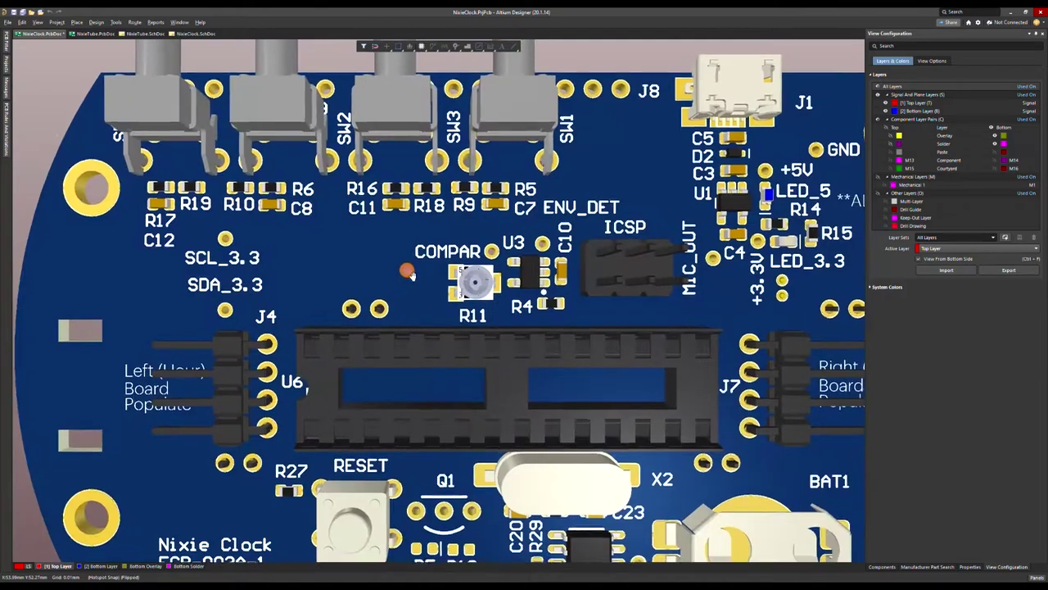
{"action": "right_click_drag", "start_coordinate": [407, 277], "coordinate": [312, 196]}
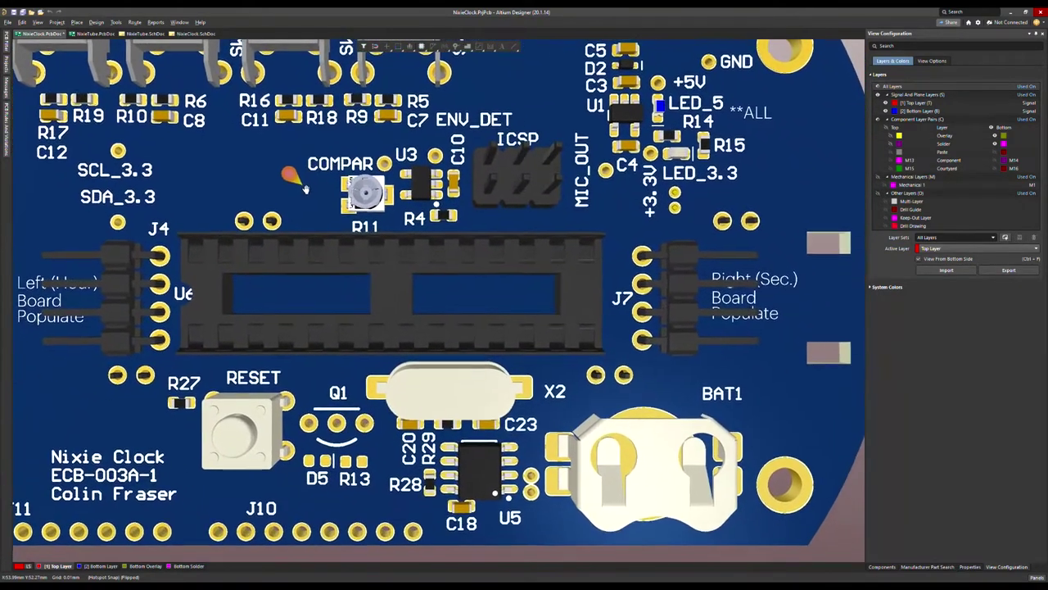
Check the bottom-layer routing around U6 in 2D and return to the 3D board view
{"action": "key", "text": "2"}
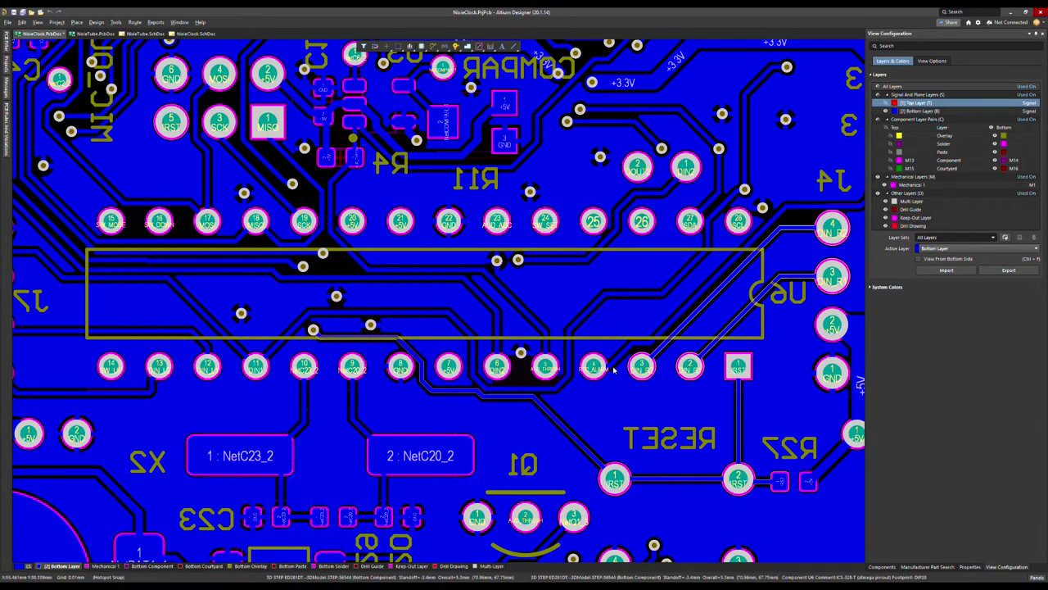
{"action": "key", "text": "3"}
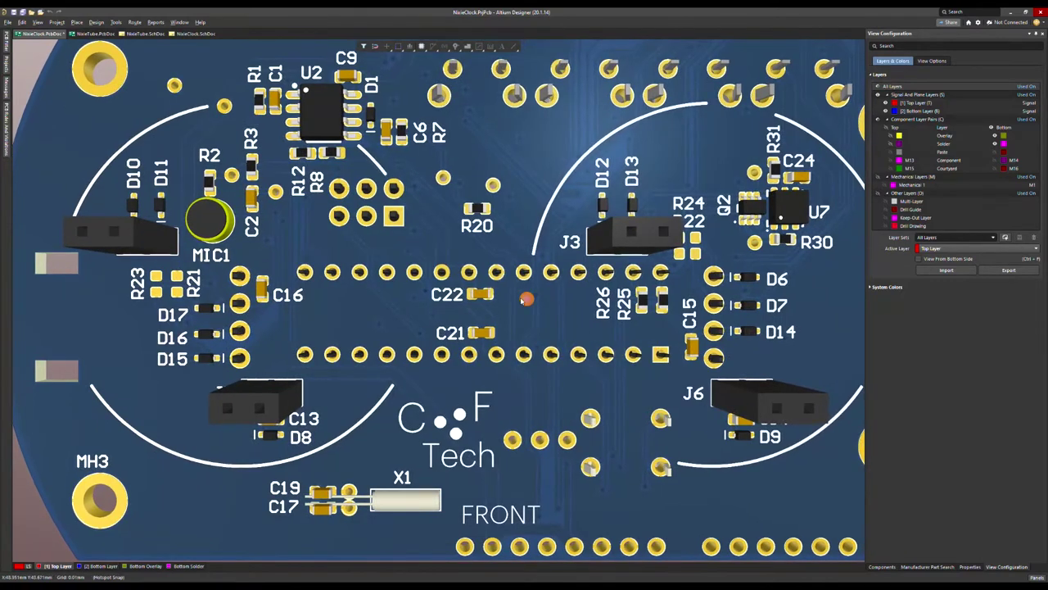
Examine the upper part of the board's front side in 3D and flip the board to its back
{"action": "right_click_drag", "start_coordinate": [525, 299], "coordinate": [409, 279]}
{"action": "right_click_drag", "start_coordinate": [358, 223], "coordinate": [530, 326]}
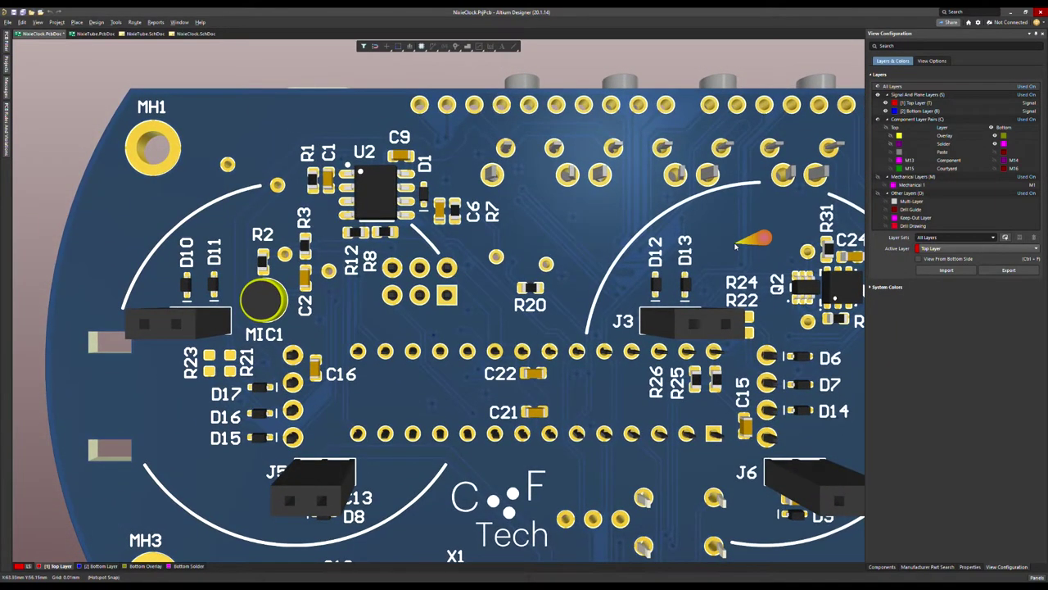
{"action": "key", "text": "v"}
{"action": "key", "text": "b"}
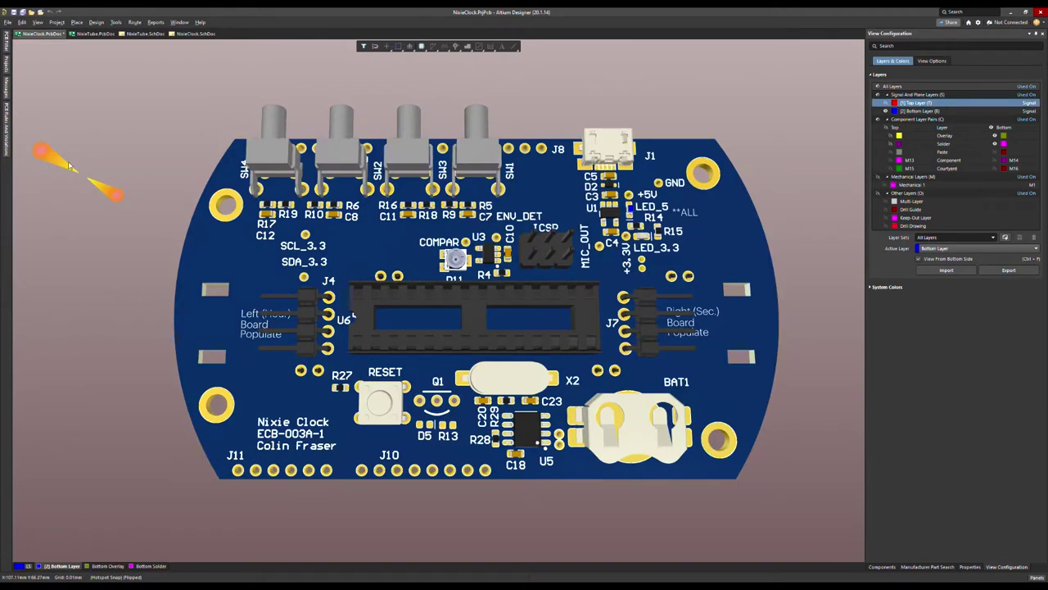
Preview the LeftSide and RightSide assembly variants of the NixieClock project, turning the board around to see its front
{"action": "left_click", "coordinate": [7, 70]}
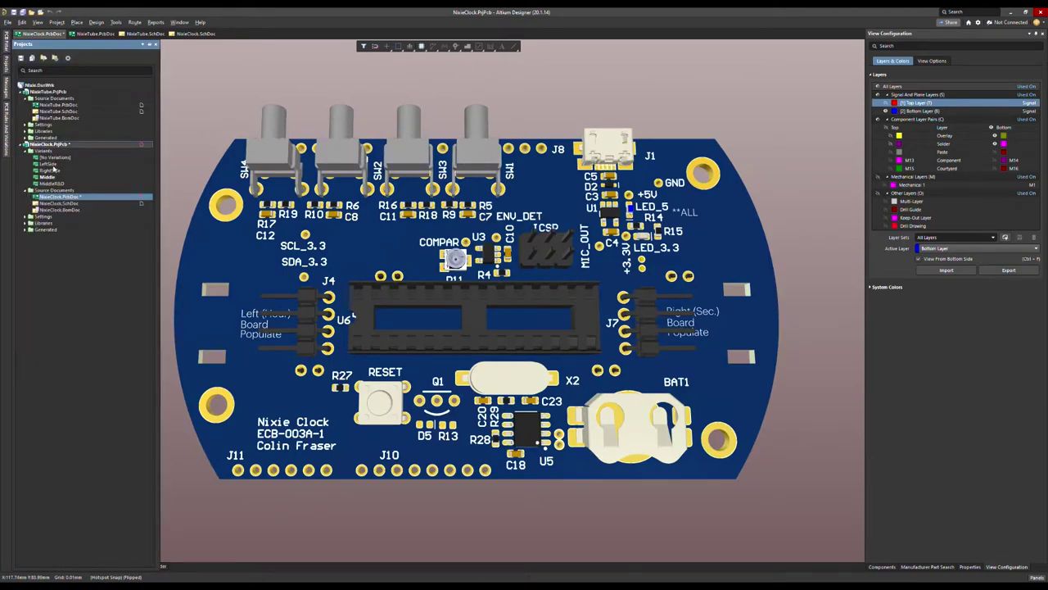
{"action": "left_click", "coordinate": [51, 165]}
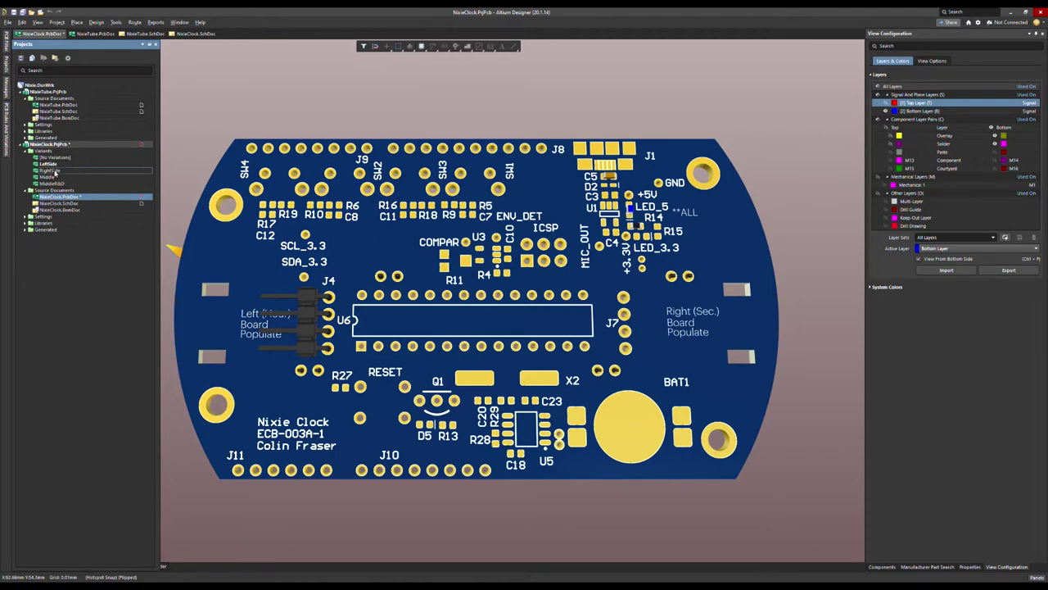
{"action": "left_click", "coordinate": [54, 170]}
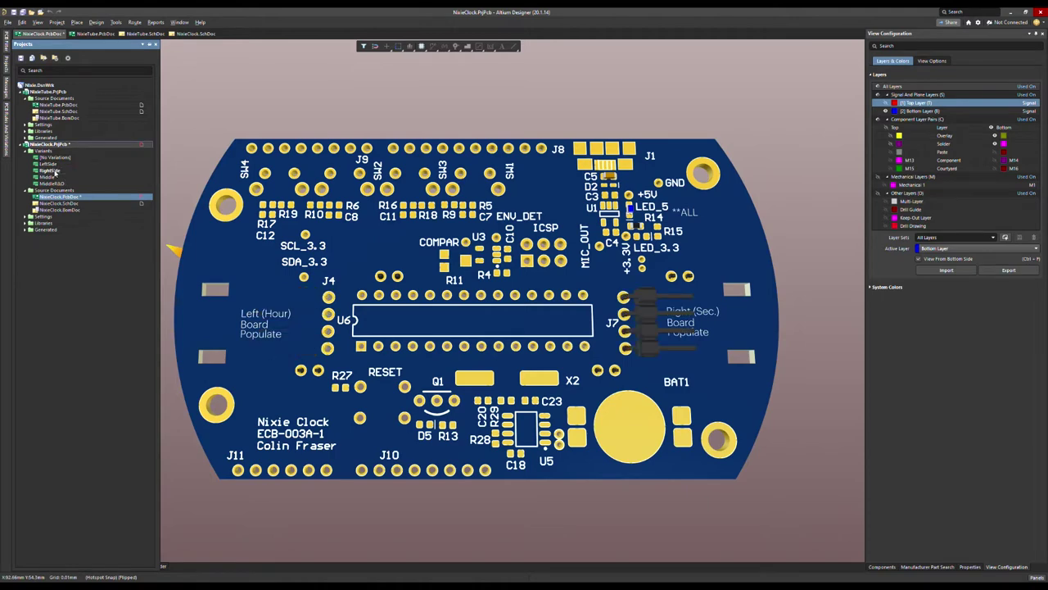
{"action": "right_click_drag", "start_coordinate": [362, 327], "coordinate": [574, 327], "text": "shift"}
Make Middle the active assembly variant of the NixieClock project
{"action": "left_click", "coordinate": [6, 88]}
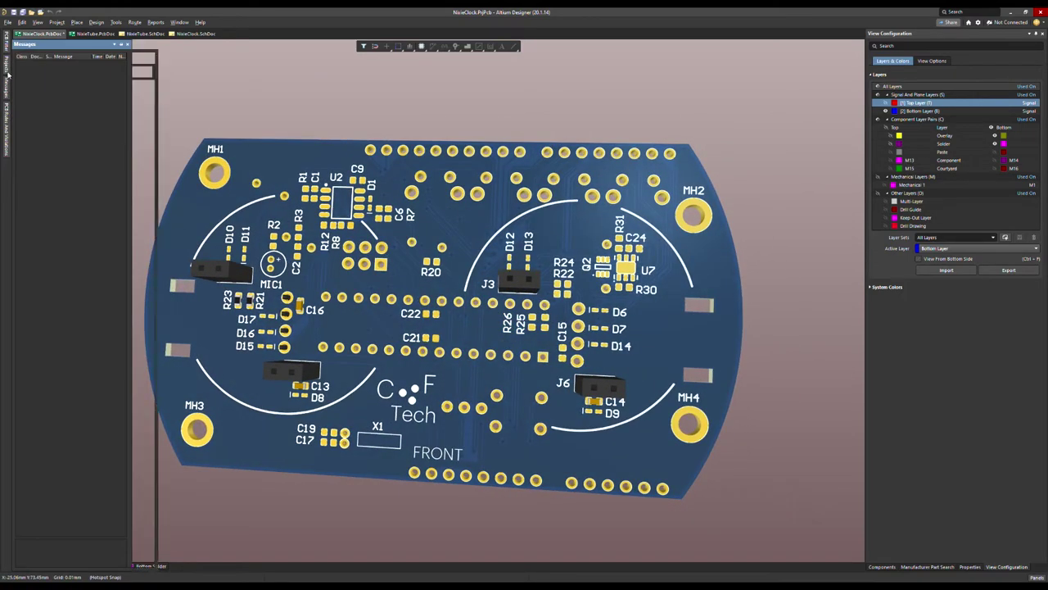
{"action": "double_click", "coordinate": [47, 176]}
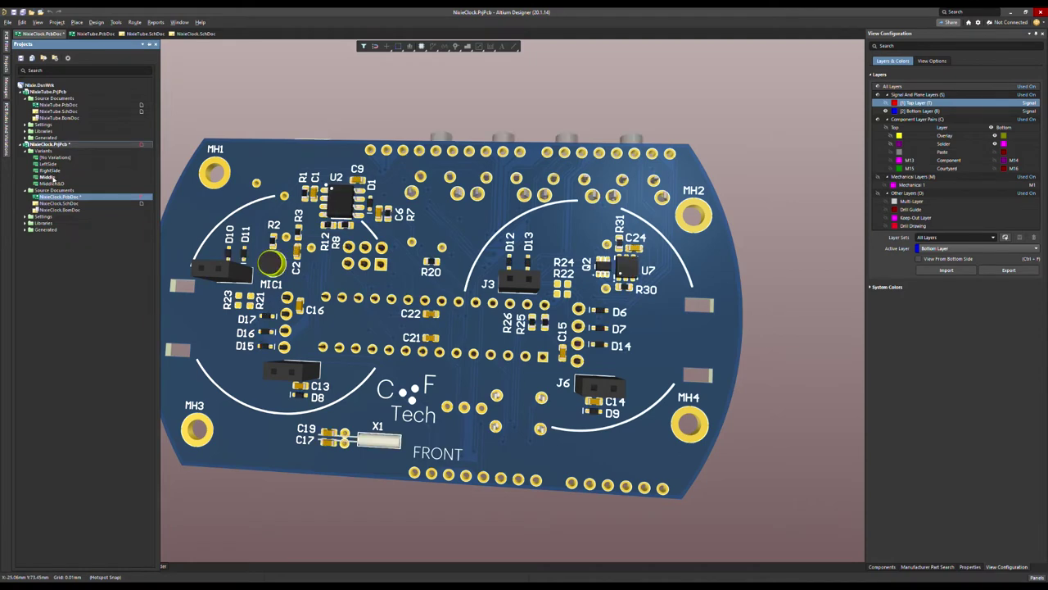